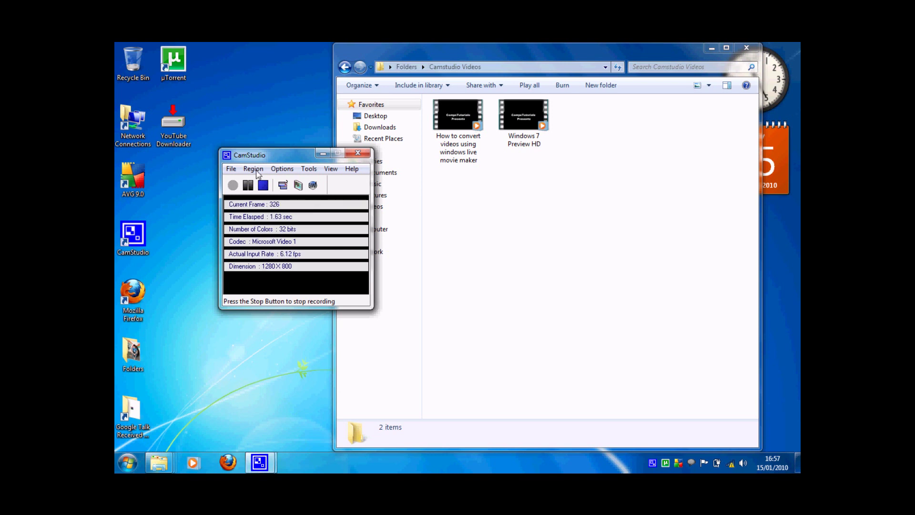
# Minimize CamStudio, close the Camstudio Videos window, and open the Google Talk Received Files folder.
pyautogui.click(320, 153)
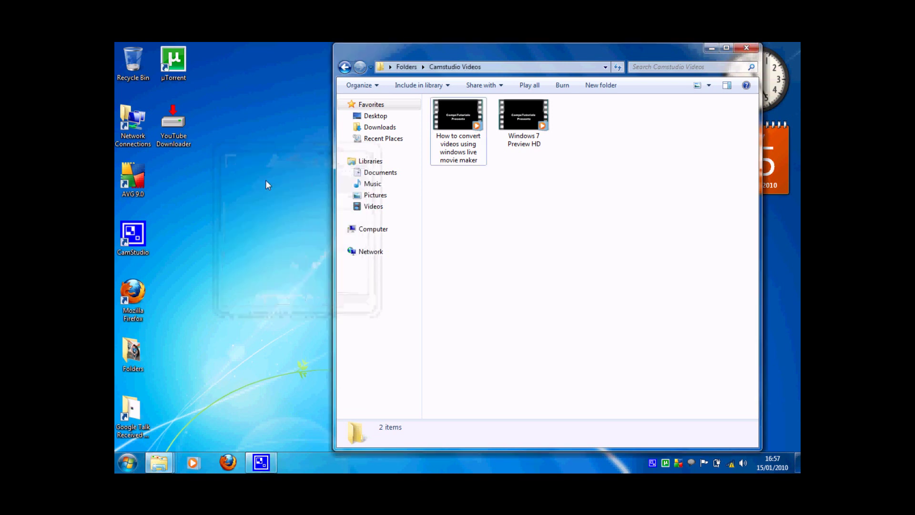
pyautogui.click(746, 48)
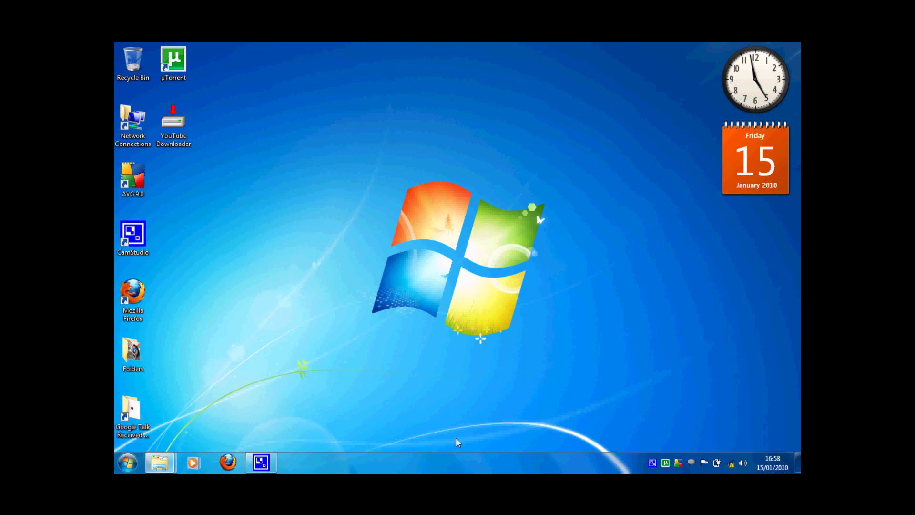
pyautogui.doubleClick(128, 425)
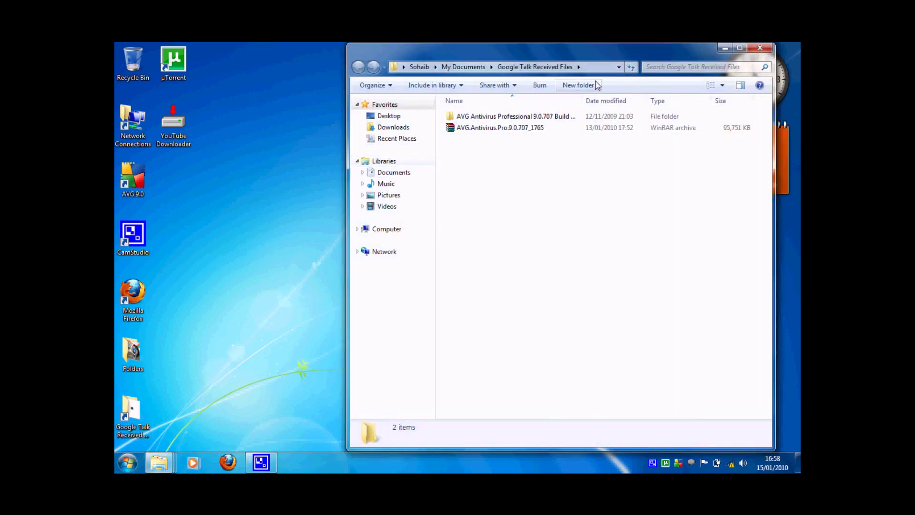
pyautogui.rightClick(532, 127)
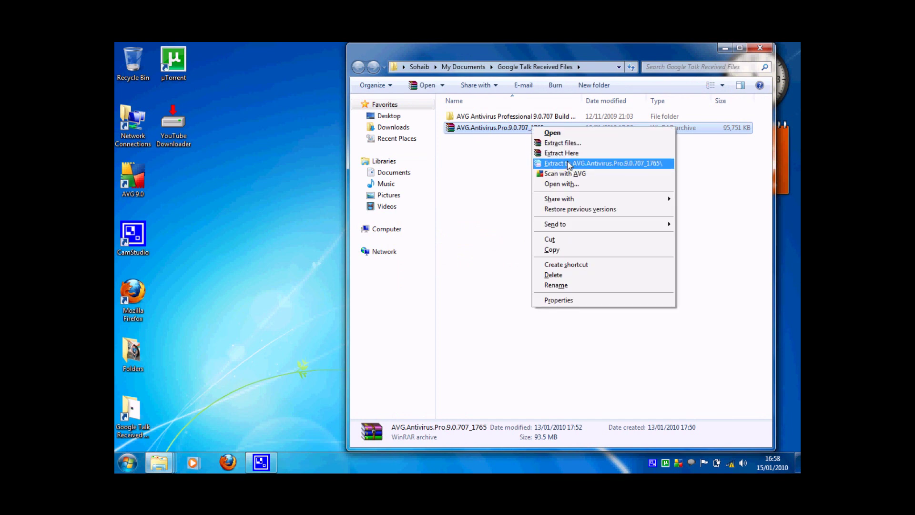
pyautogui.click(490, 141)
pyautogui.click(499, 127)
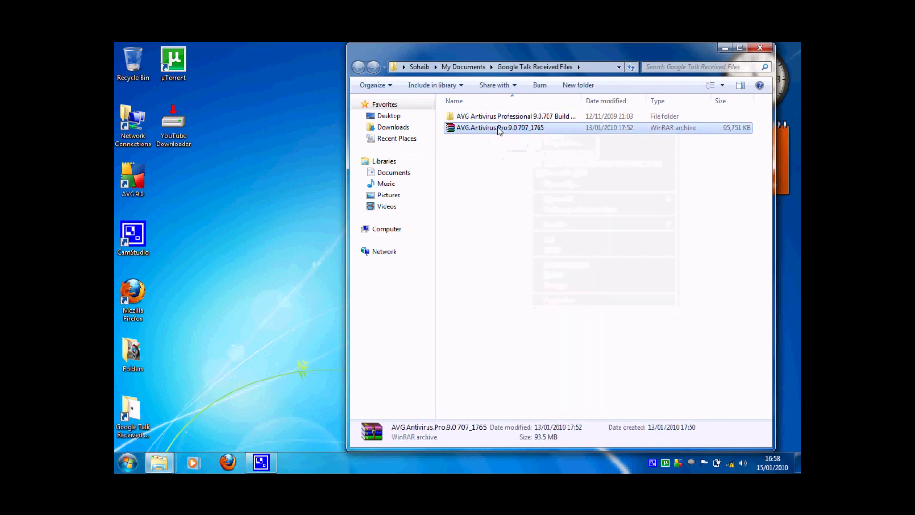
pyautogui.rightClick(498, 127)
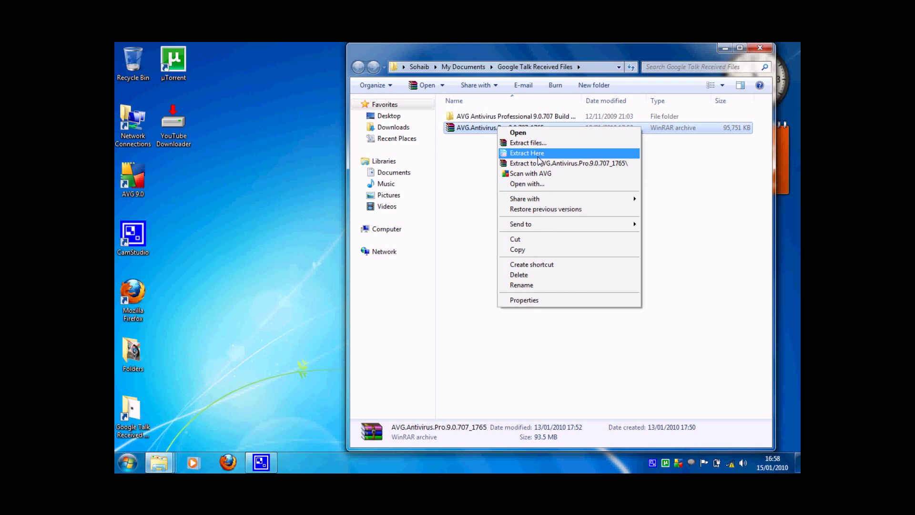
pyautogui.click(495, 118)
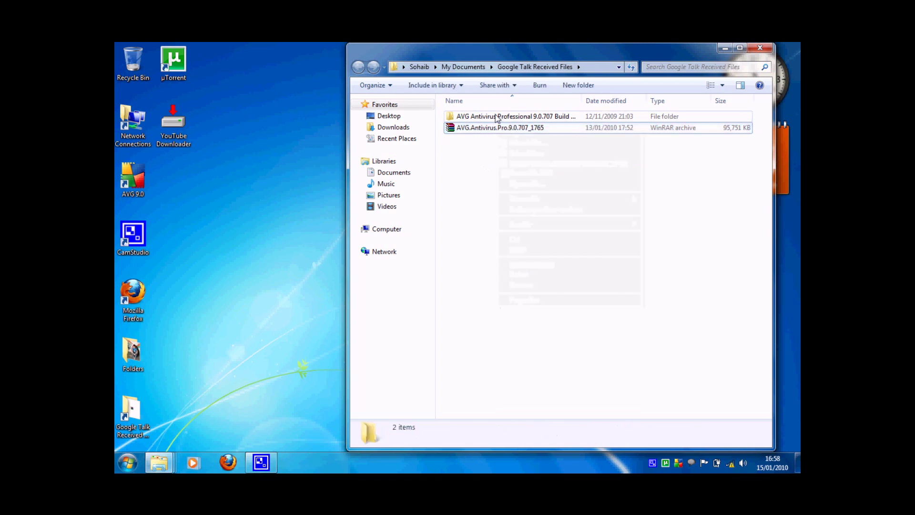
# In the AVG Antivirus Professional folder, run avg_avwt_stf_all_90_707a1765 as administrator.
pyautogui.doubleClick(497, 117)
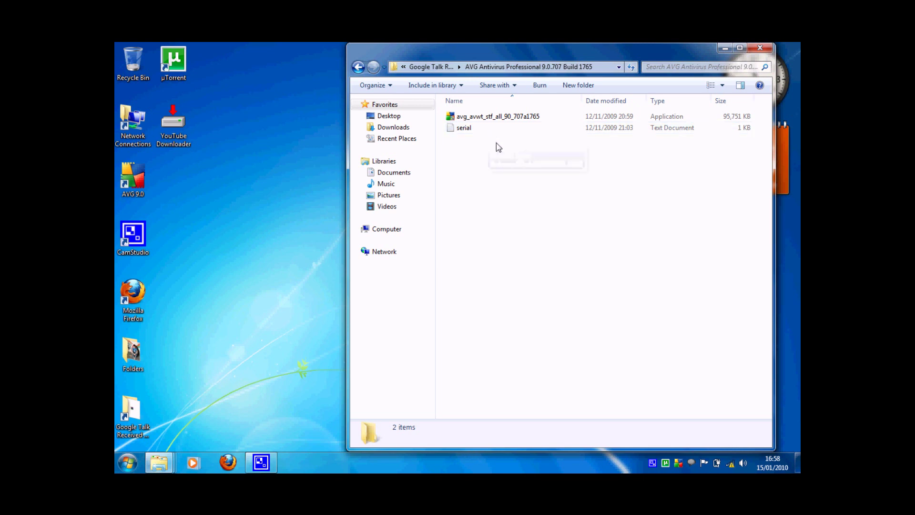
pyautogui.click(475, 119)
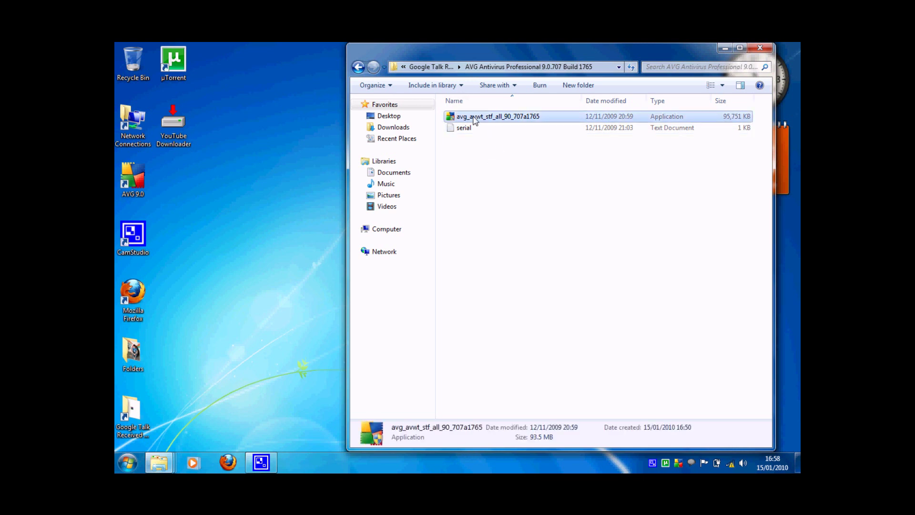
pyautogui.rightClick(475, 118)
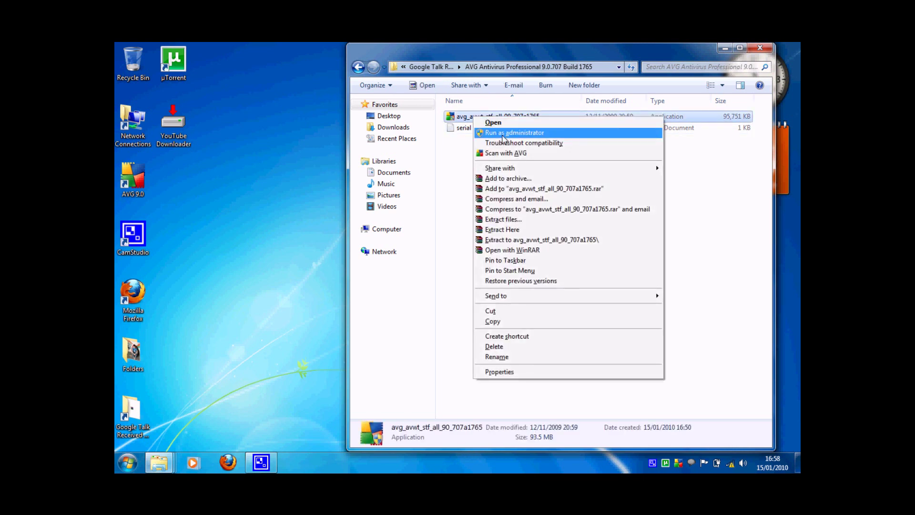
pyautogui.click(455, 143)
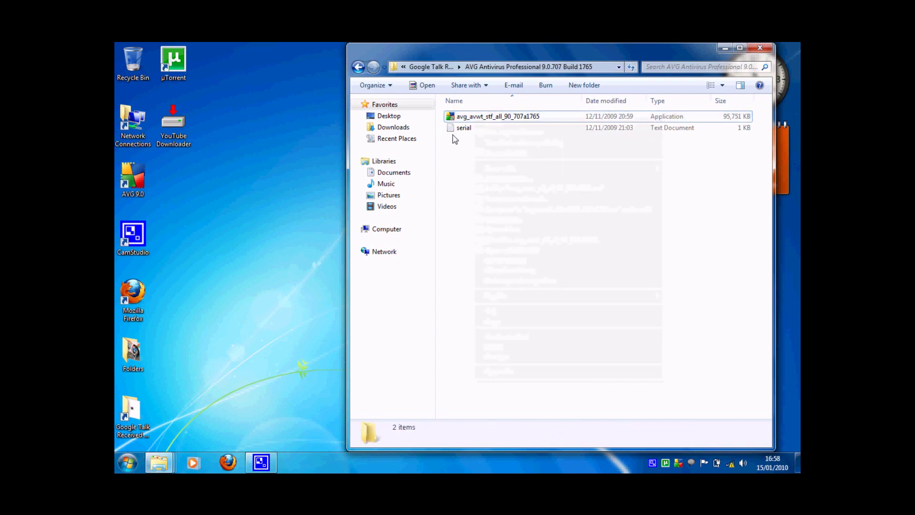
pyautogui.rightClick(471, 120)
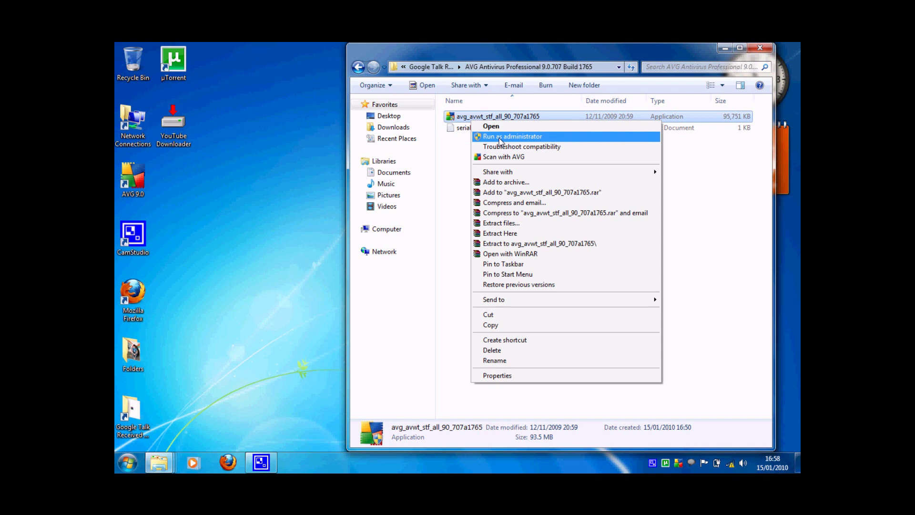
pyautogui.click(501, 138)
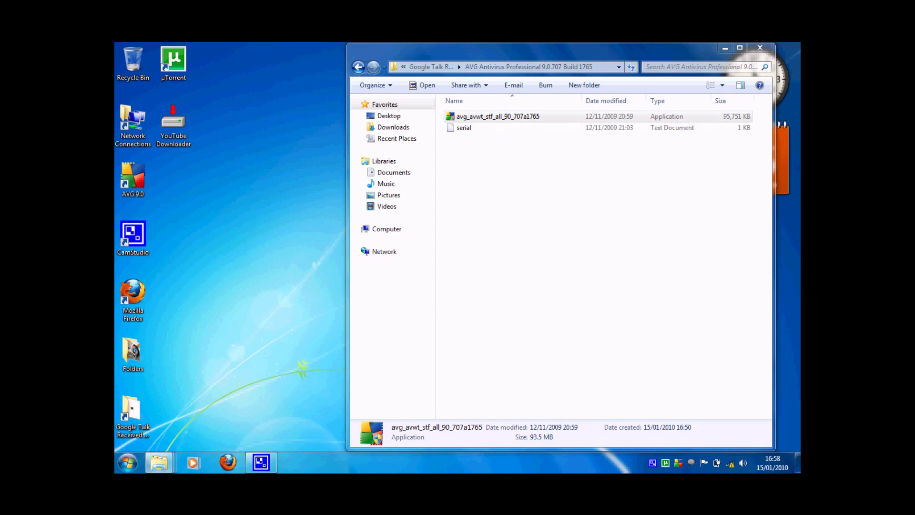
pyautogui.click(516, 152)
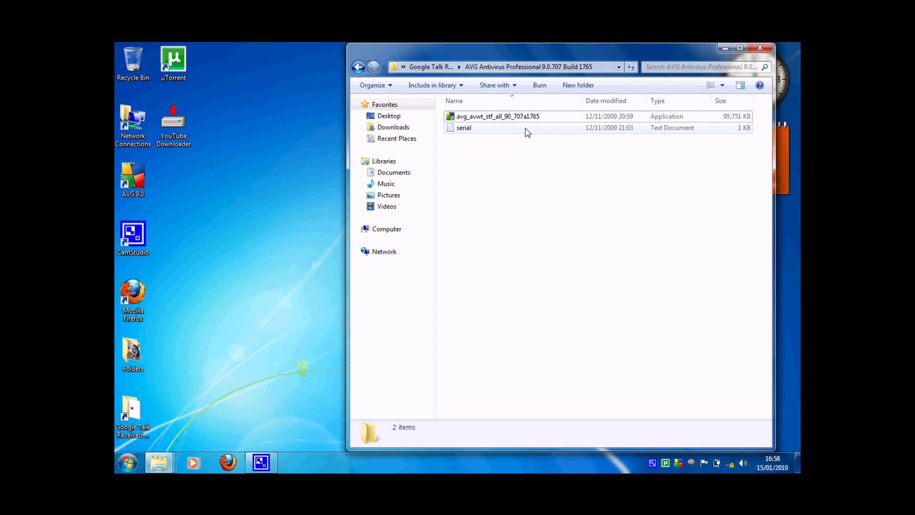
# Open the serial file in Notepad to read its three keys, then minimize Notepad.
pyautogui.doubleClick(531, 131)
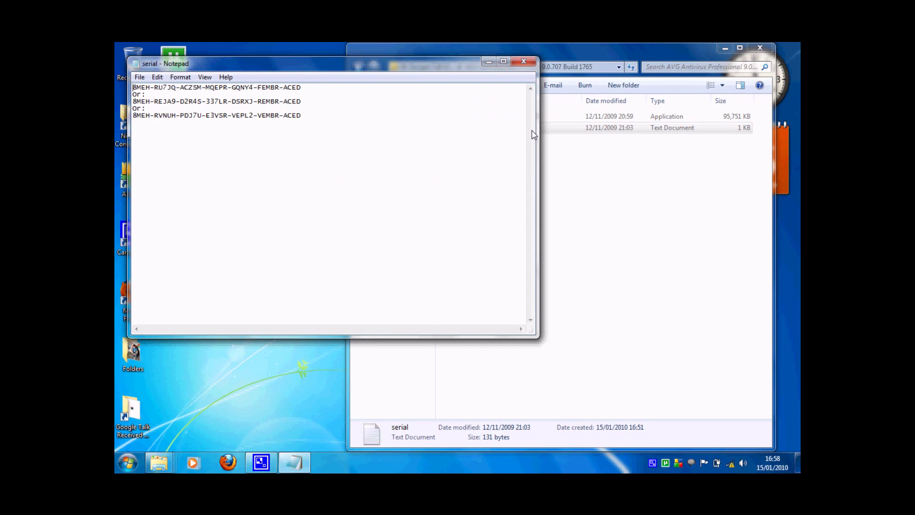
pyautogui.doubleClick(291, 88)
pyautogui.click(284, 93)
pyautogui.click(489, 61)
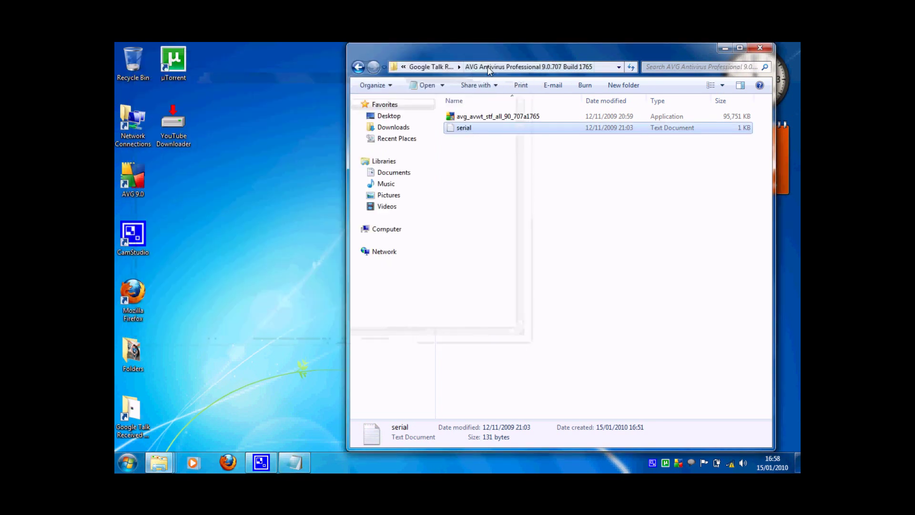
pyautogui.click(553, 207)
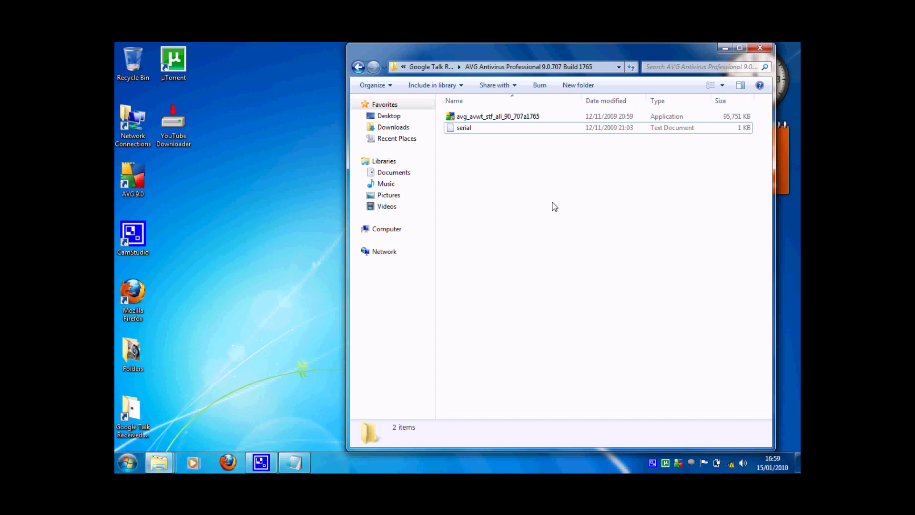
pyautogui.click(138, 180)
# Launch AVG Anti-Virus from the AVG 9.0 desktop icon.
pyautogui.doubleClick(138, 181)
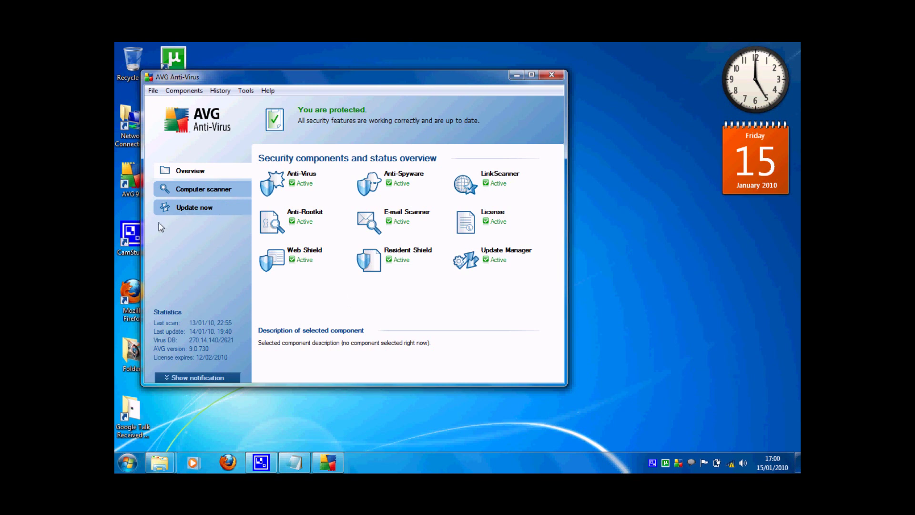
pyautogui.click(182, 92)
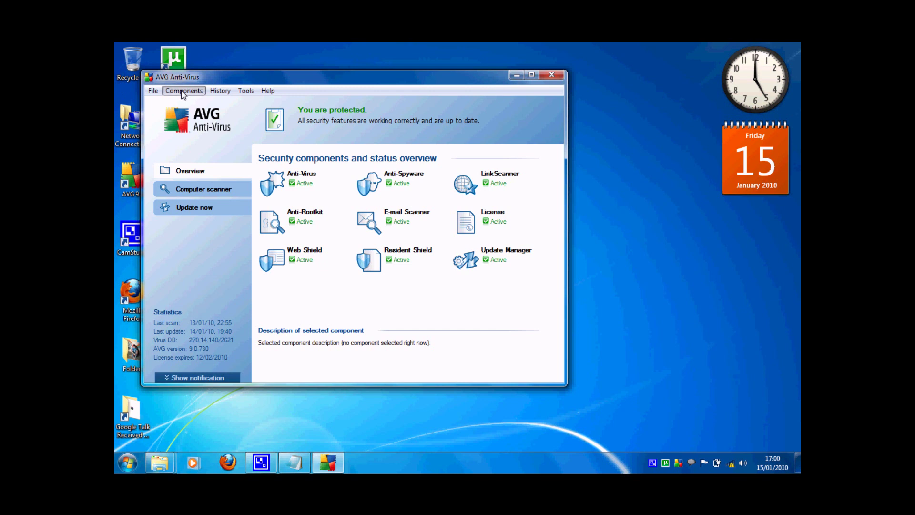
pyautogui.click(221, 202)
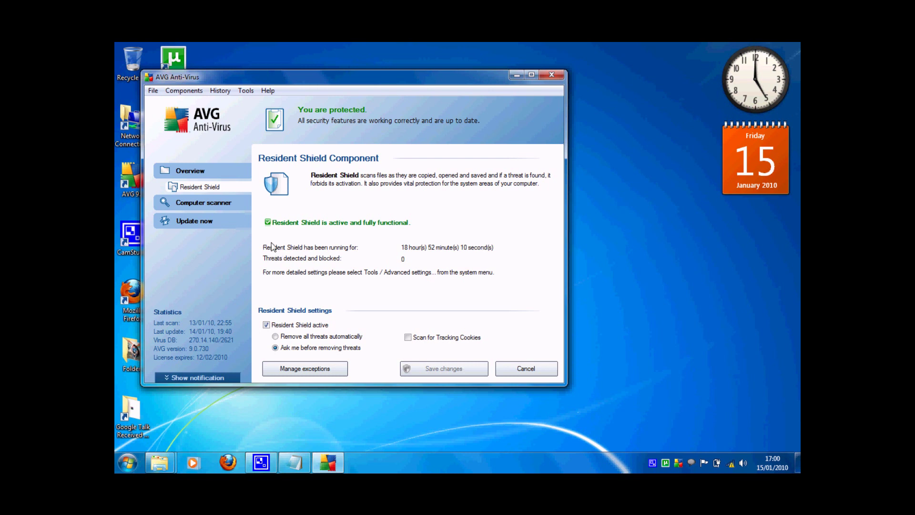
pyautogui.click(183, 92)
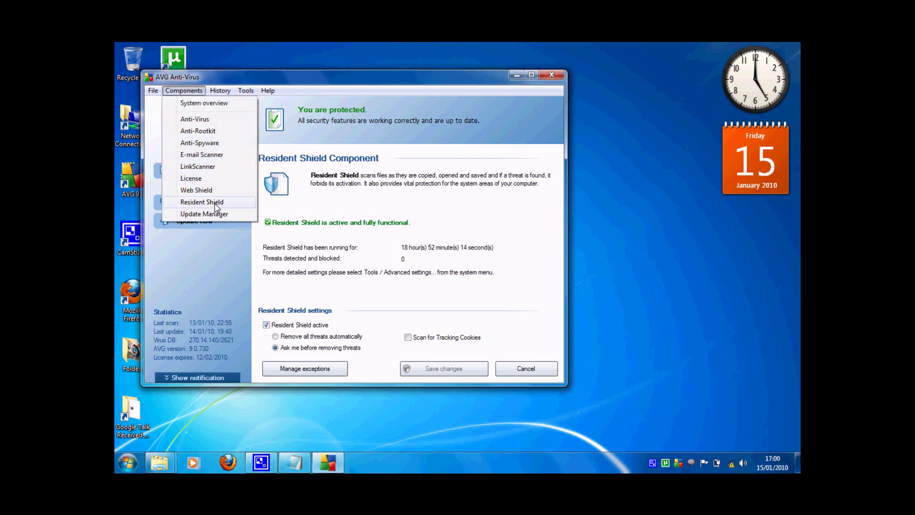
pyautogui.click(364, 284)
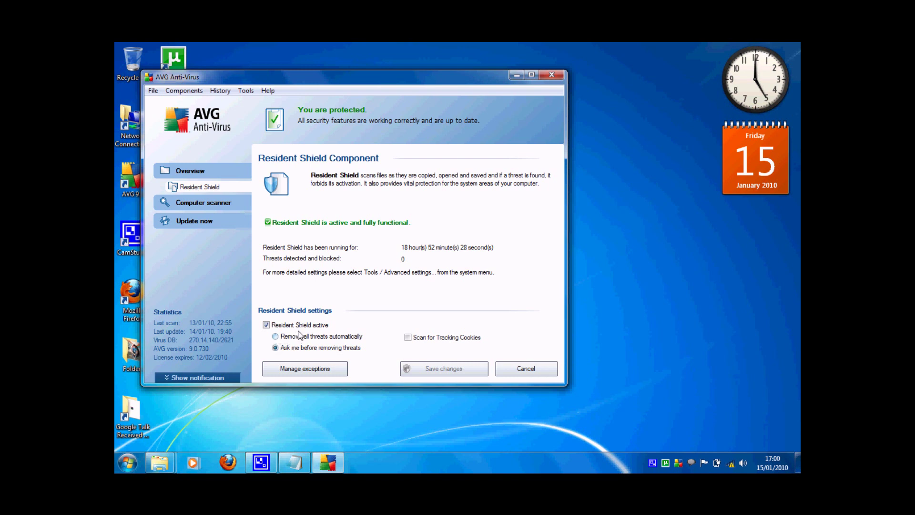
pyautogui.click(267, 325)
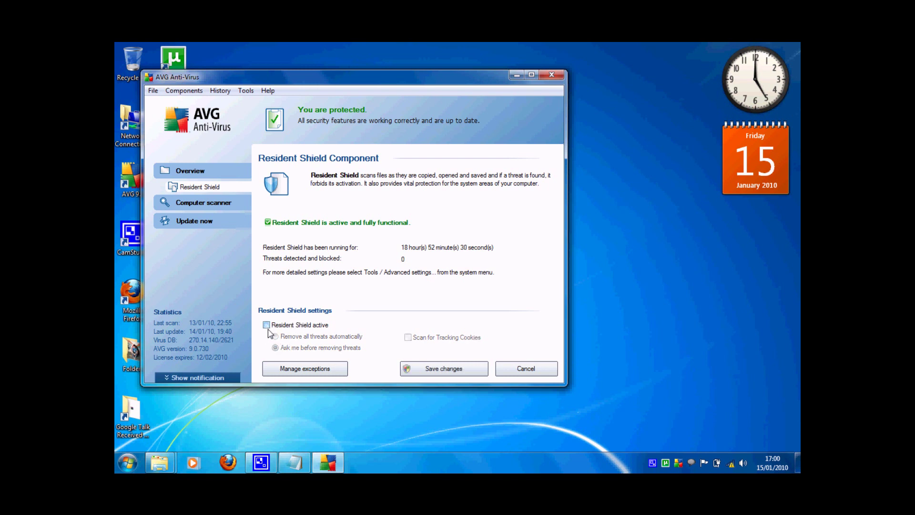
pyautogui.click(267, 326)
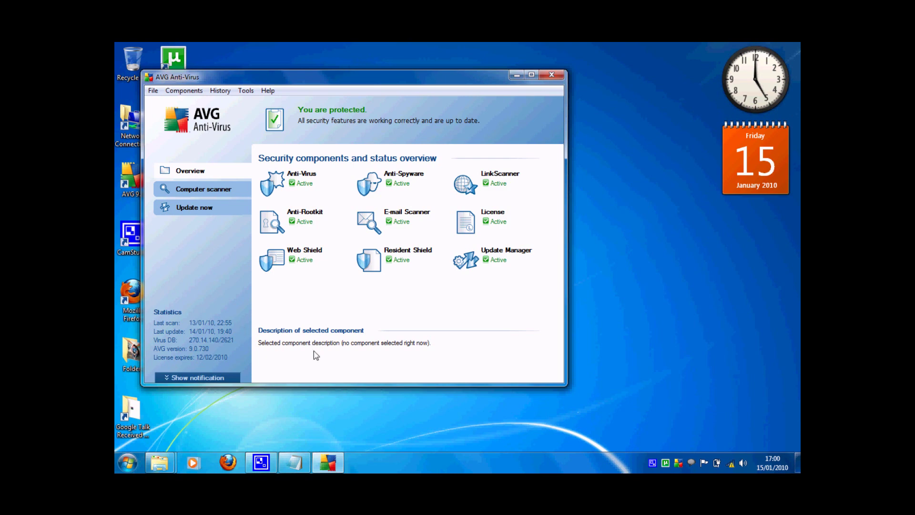
# Close AVG Anti-Virus and bring up the screen recorder's controls to end recording.
pyautogui.click(550, 76)
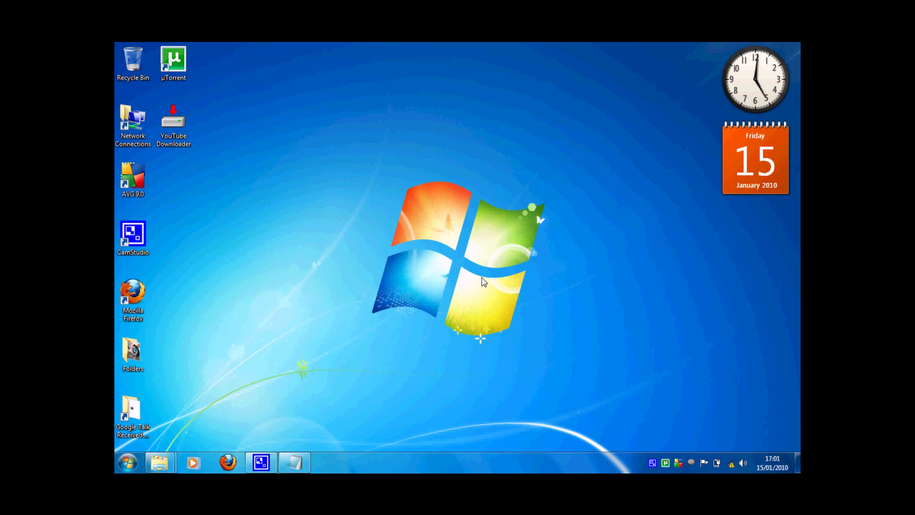
pyautogui.rightClick(653, 463)
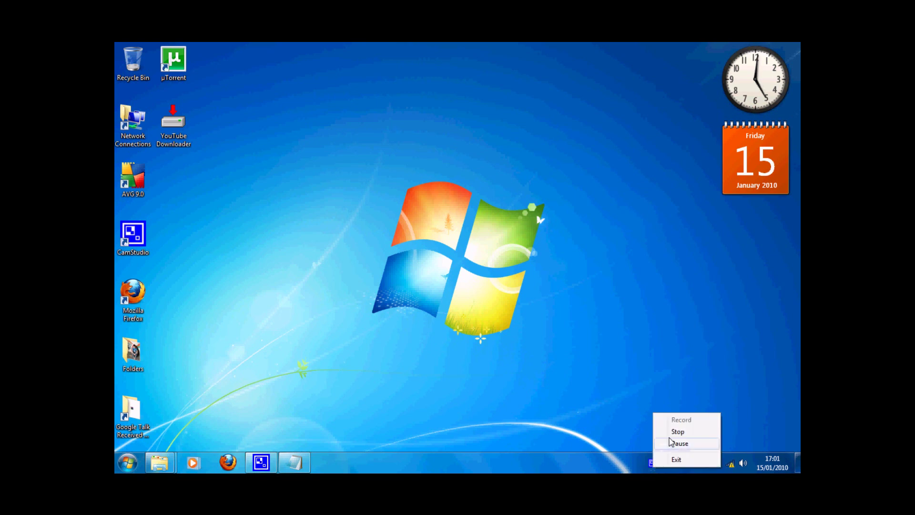